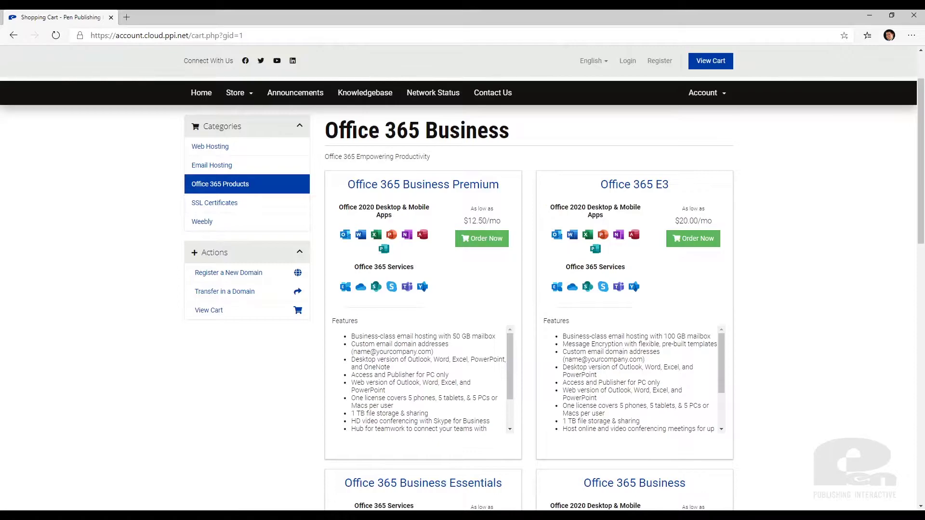
# - Switch to Microsoft Teams and create a private team named Houston from scratch, without adding members
pyautogui.hotkey('alt', 'Tab')
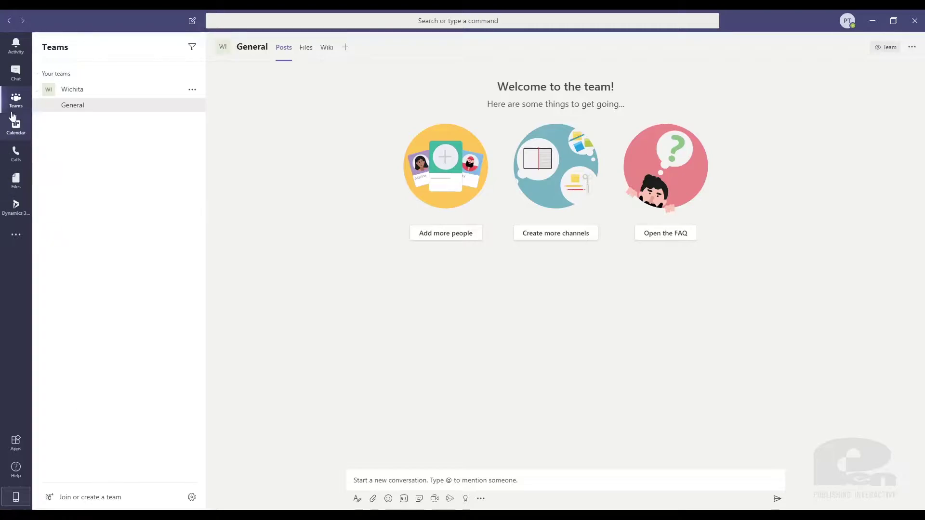
pyautogui.click(106, 499)
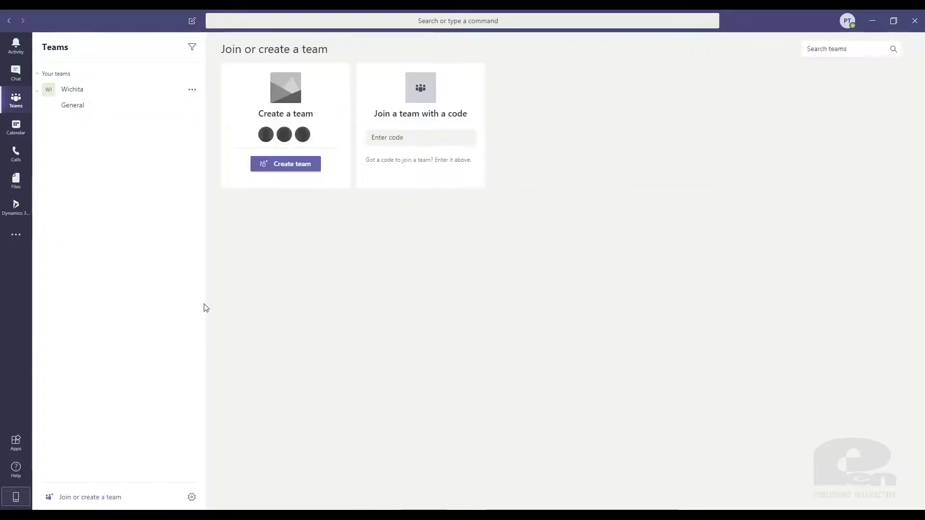
pyautogui.click(286, 166)
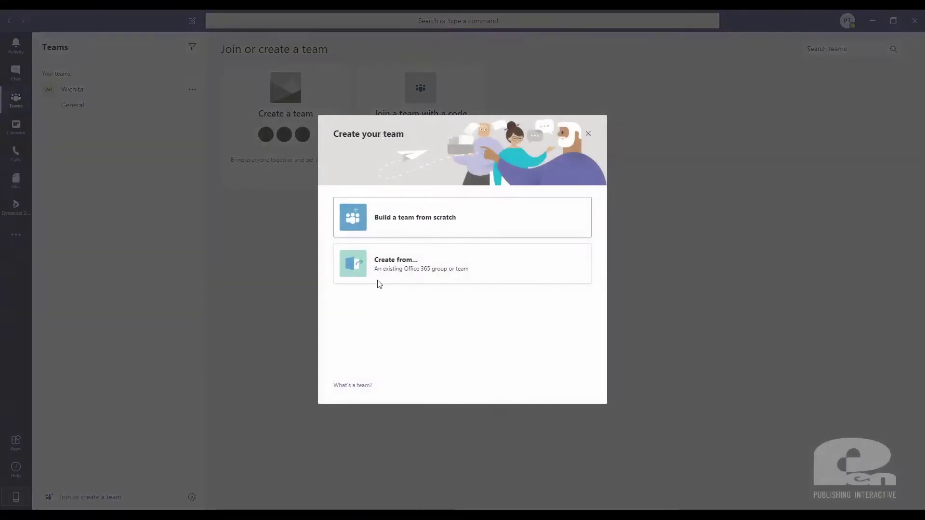
pyautogui.click(415, 225)
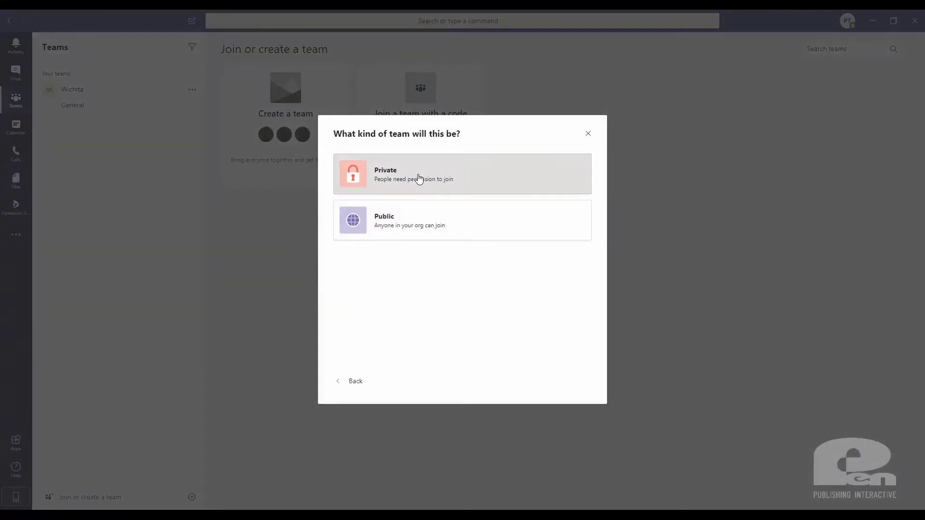
pyautogui.click(418, 174)
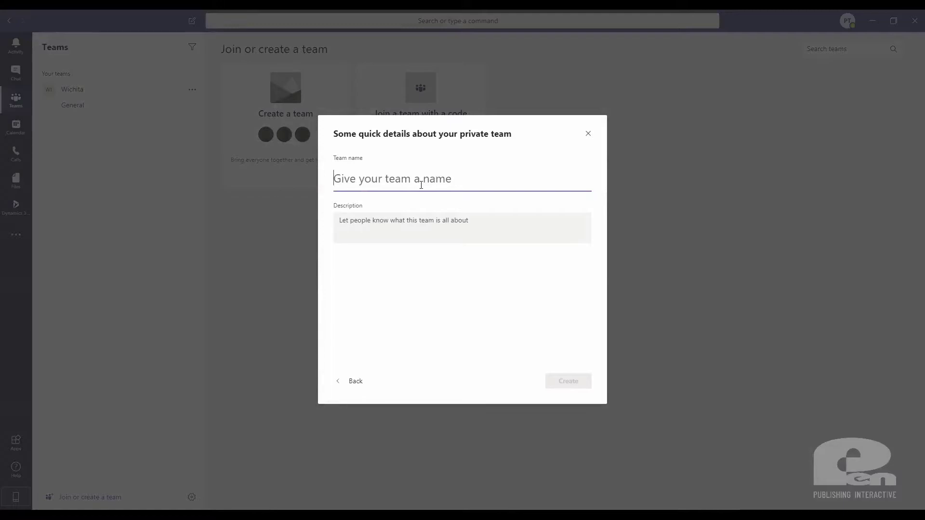
pyautogui.write('Houston')
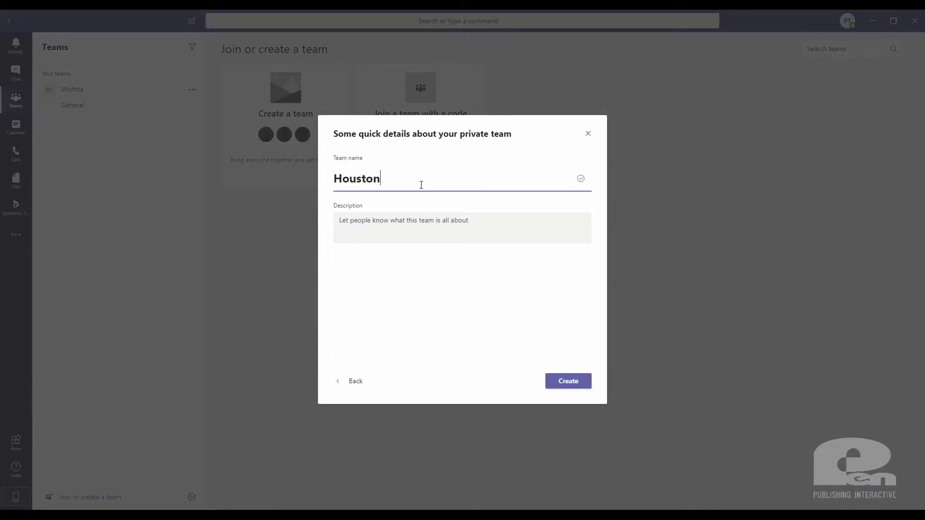
pyautogui.click(466, 230)
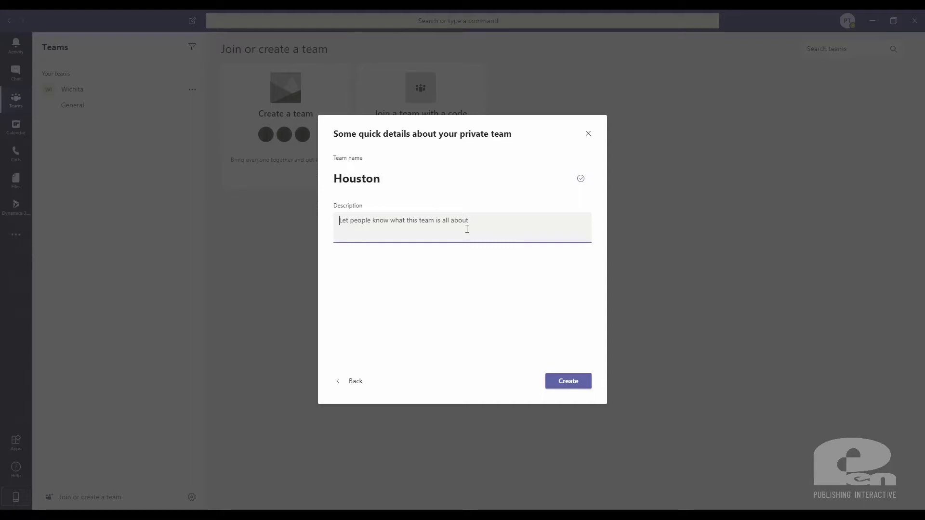
pyautogui.click(576, 385)
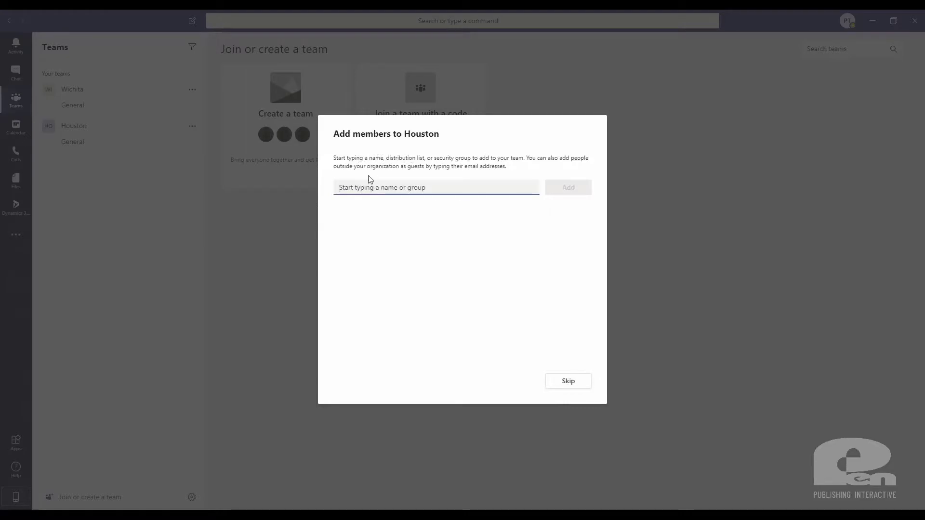
pyautogui.click(568, 388)
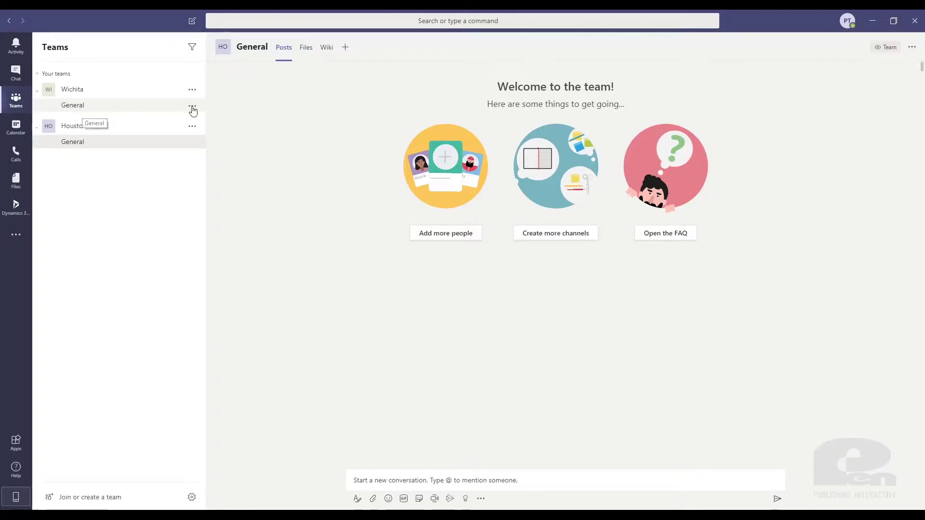
# - Add a standard channel named Marketing to the Wichita team, shown automatically in everyone's channel list
pyautogui.click(192, 90)
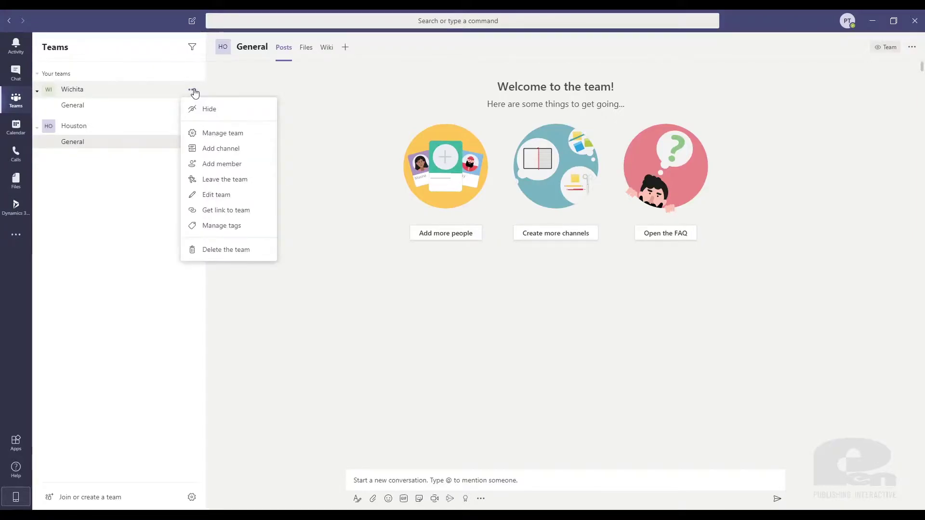
pyautogui.click(221, 149)
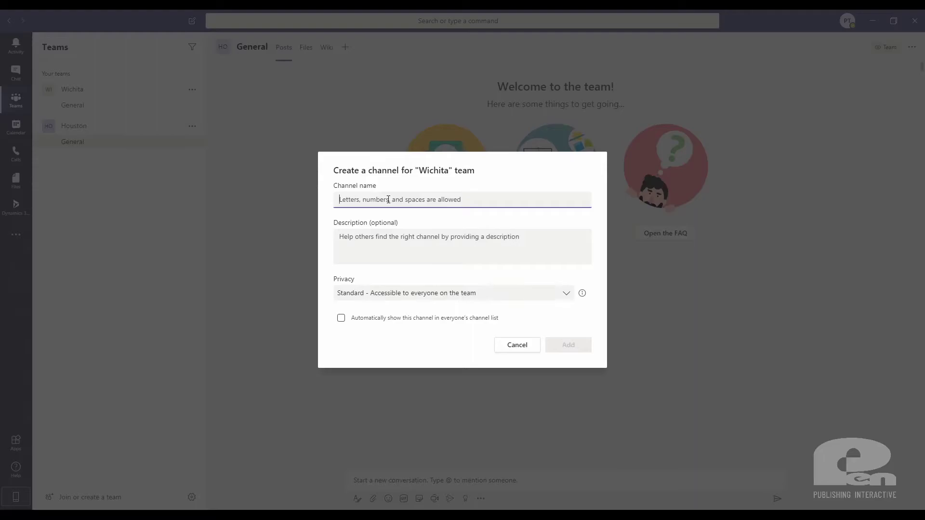
pyautogui.write('Marketing')
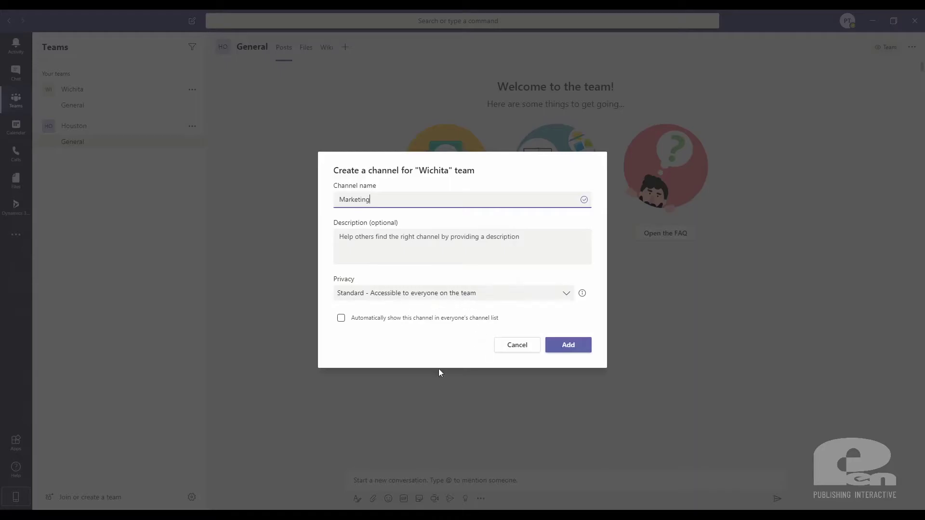
pyautogui.click(340, 318)
pyautogui.click(568, 344)
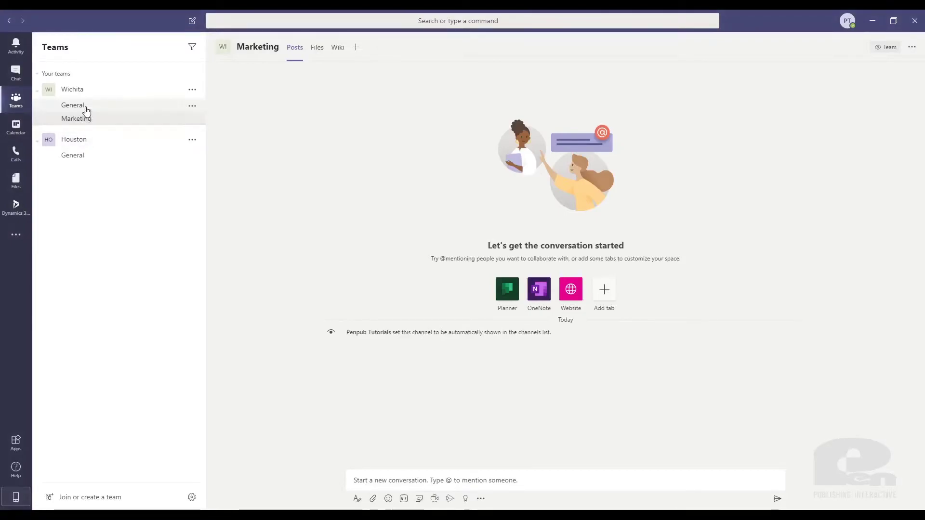
# - Create a Word document named Test Document in the files of Wichita's General channel and dismiss the privacy notice
pyautogui.click(87, 110)
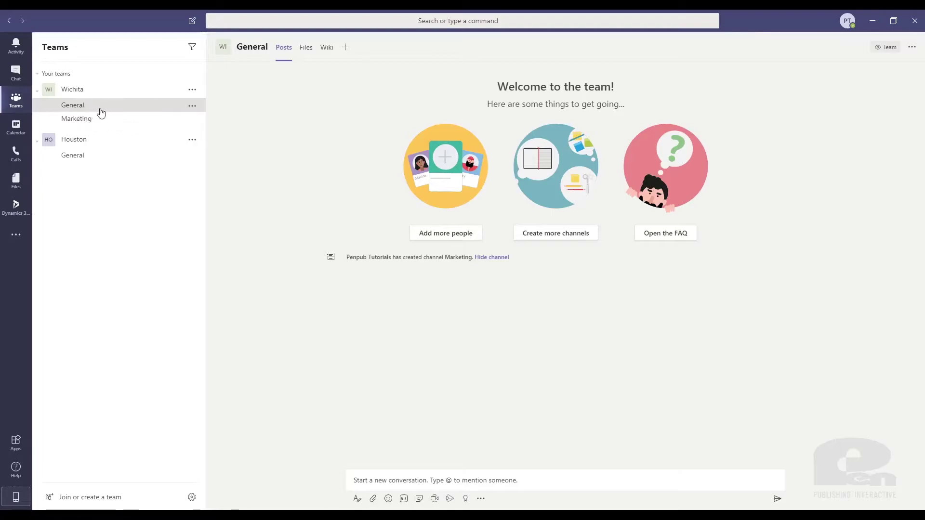
pyautogui.click(307, 48)
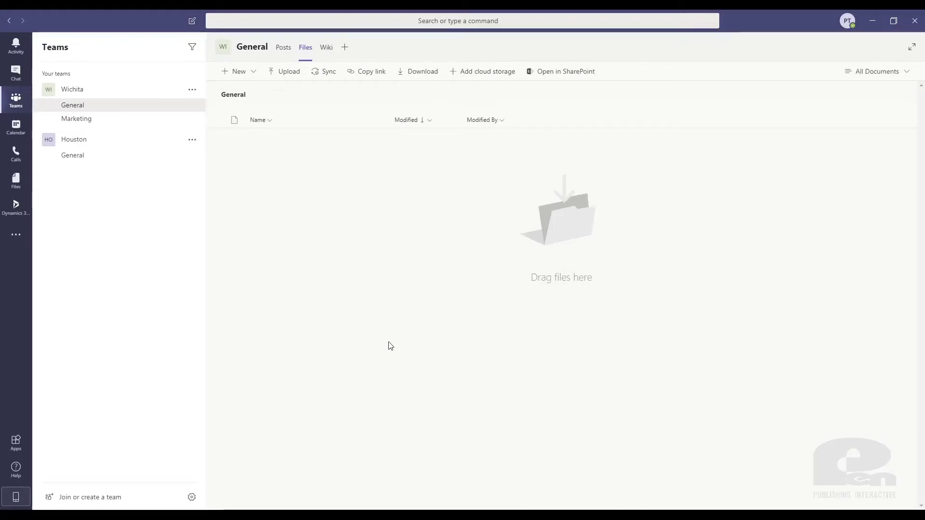
pyautogui.click(252, 76)
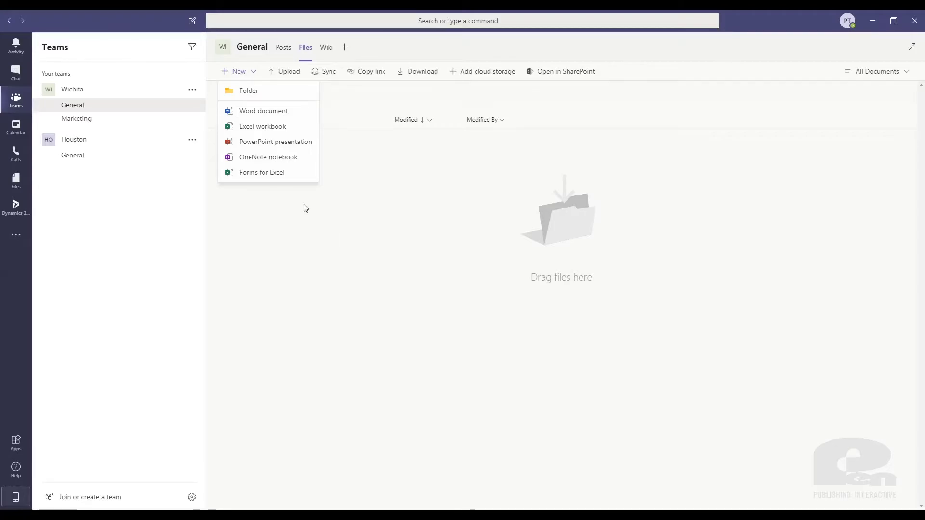
pyautogui.click(264, 110)
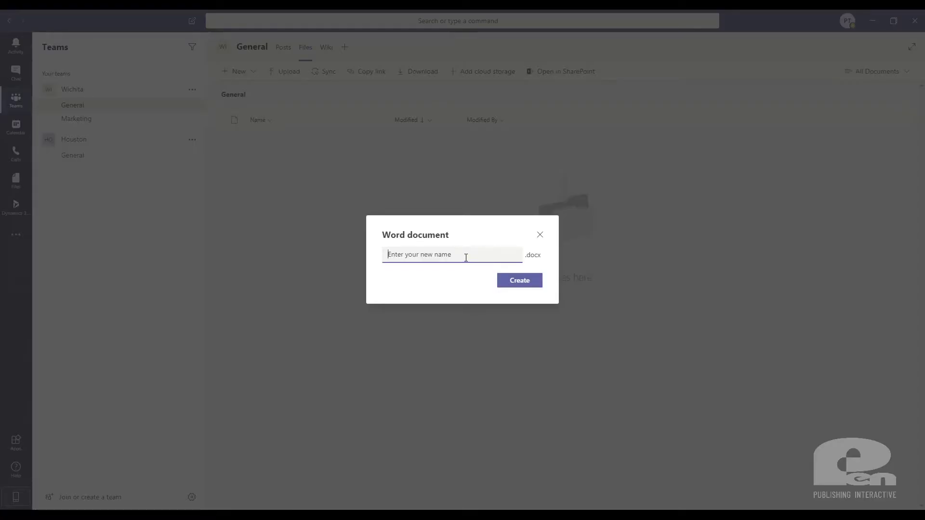
pyautogui.write('T')
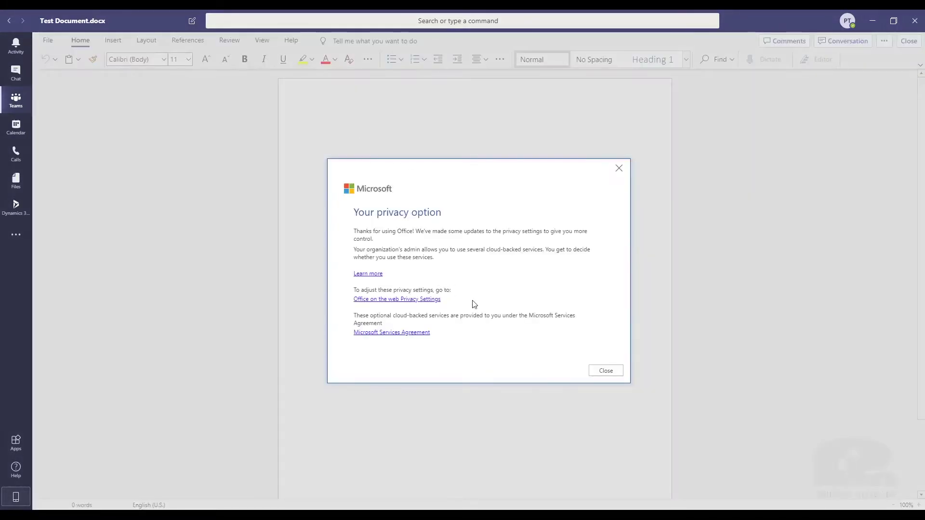
pyautogui.click(606, 369)
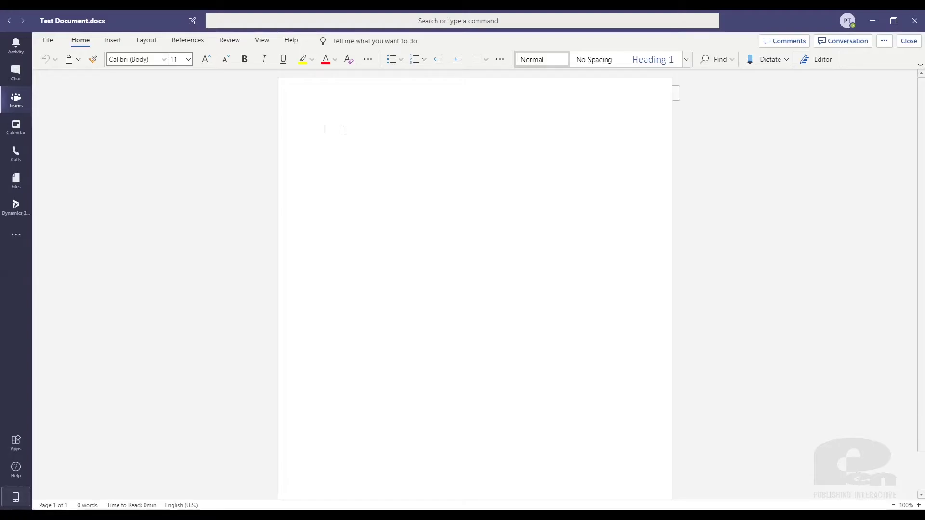
# - Write "Hello World." in the new document
pyautogui.write('Hello World.')
pyautogui.tripleClick(345, 128)
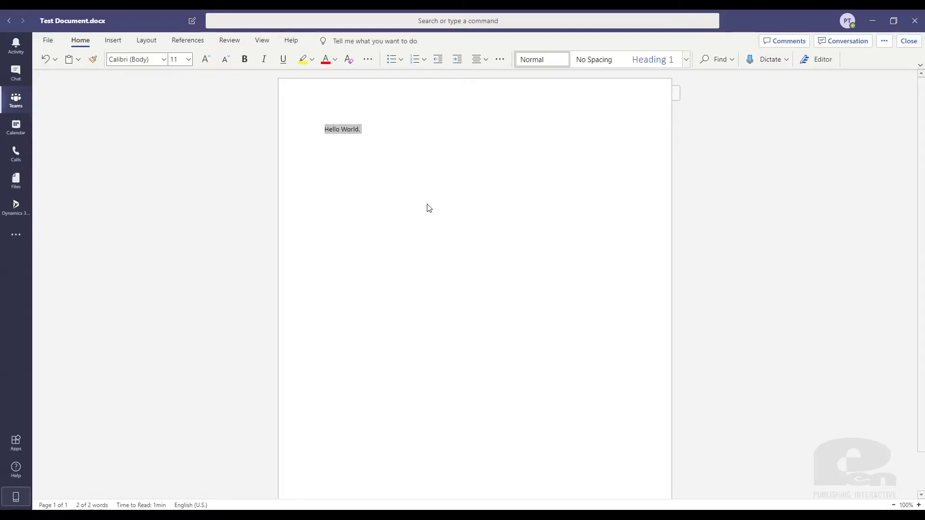
pyautogui.click(484, 145)
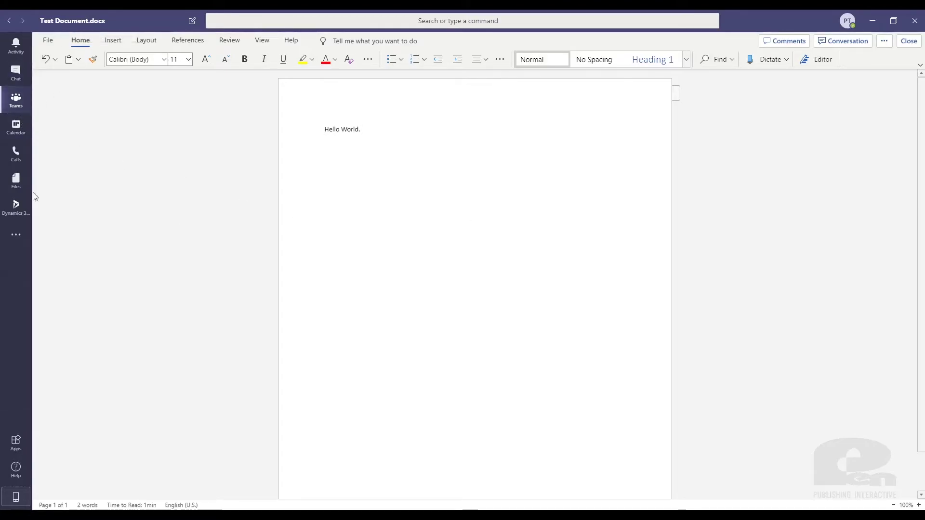
# - Return to the General channel's files and look through the available actions for Test Document.docx
pyautogui.click(20, 102)
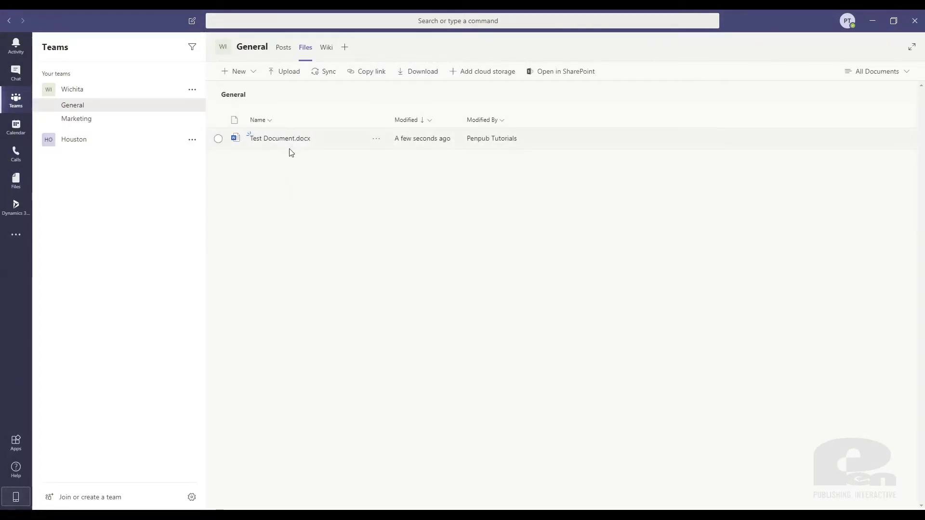
pyautogui.click(376, 139)
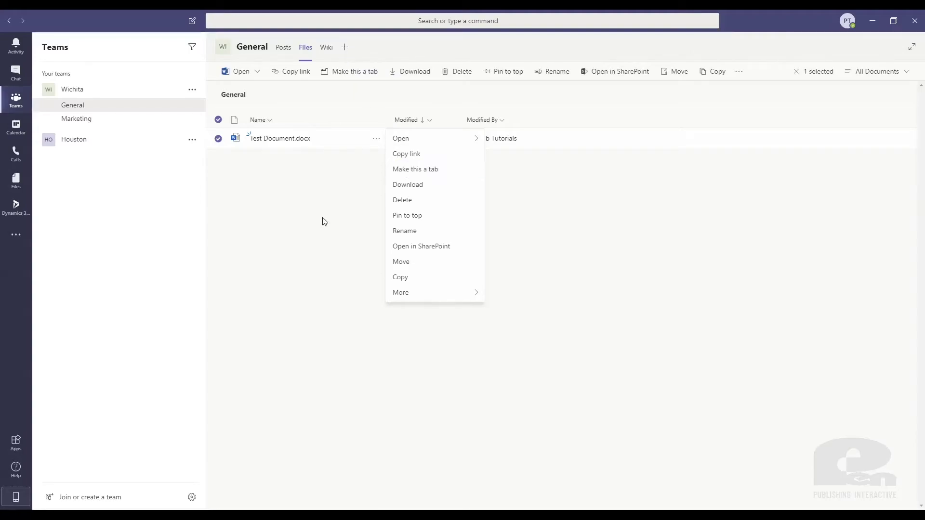
pyautogui.click(313, 262)
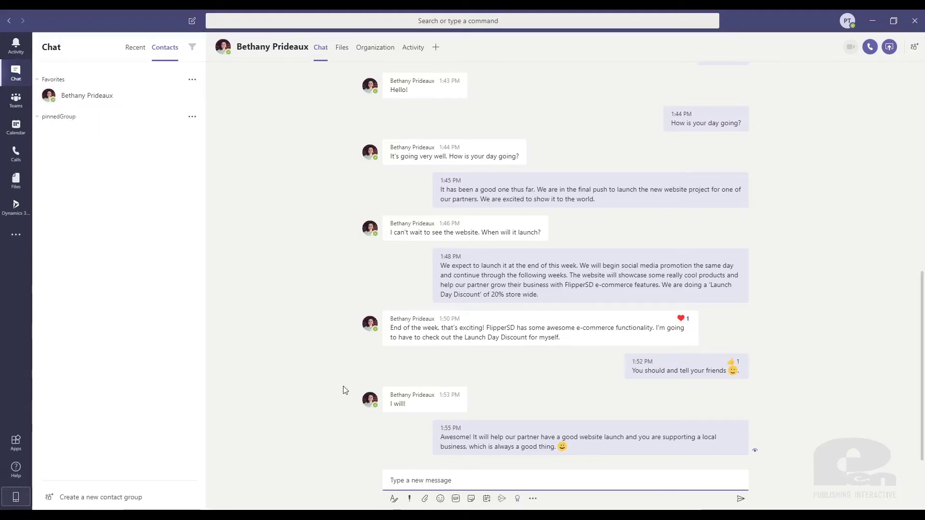
# - Look at the formatting options for a new chat message, then return to the compact message box
pyautogui.click(392, 502)
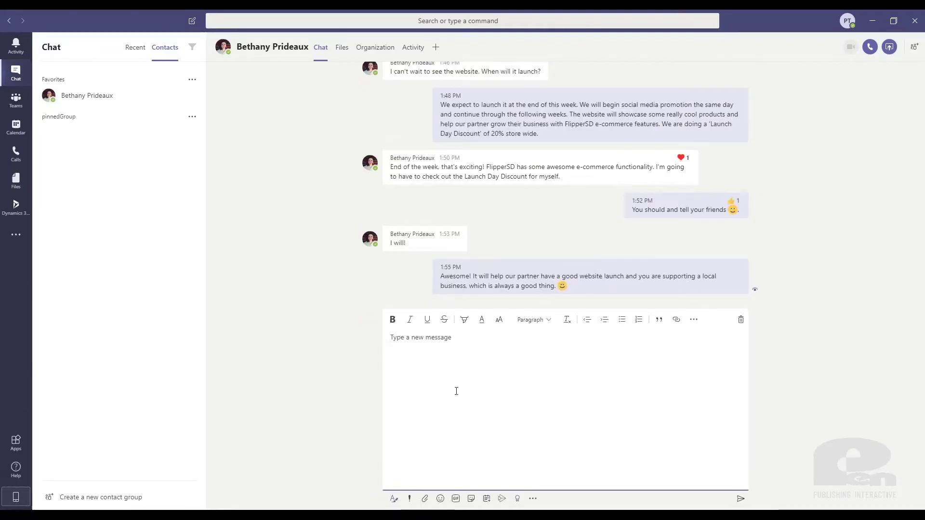
pyautogui.click(394, 498)
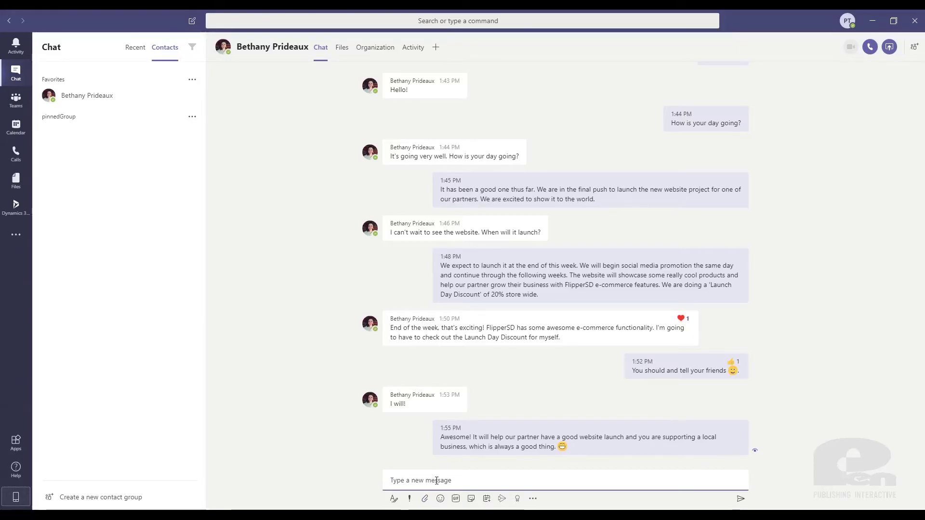
pyautogui.click(436, 480)
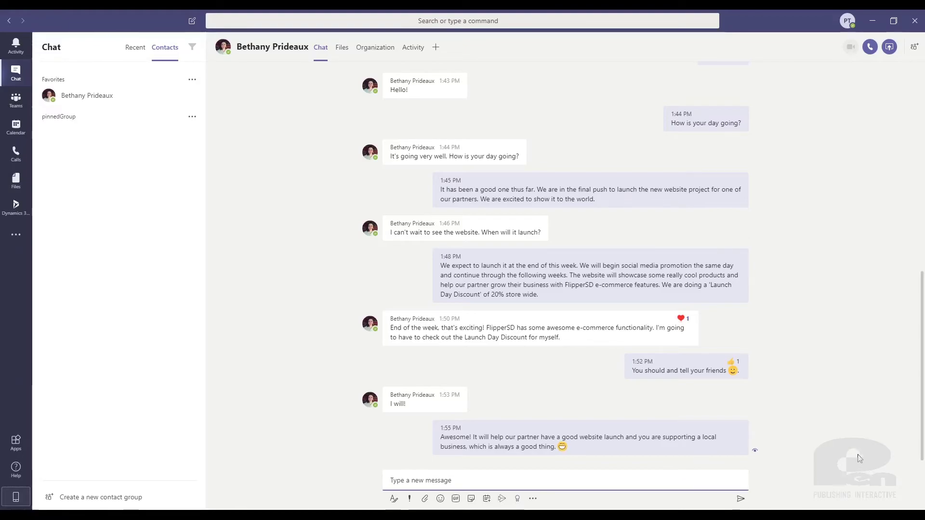
# - Place an audio call to the chat contact and hang up after hiding the in-call chat
pyautogui.click(869, 47)
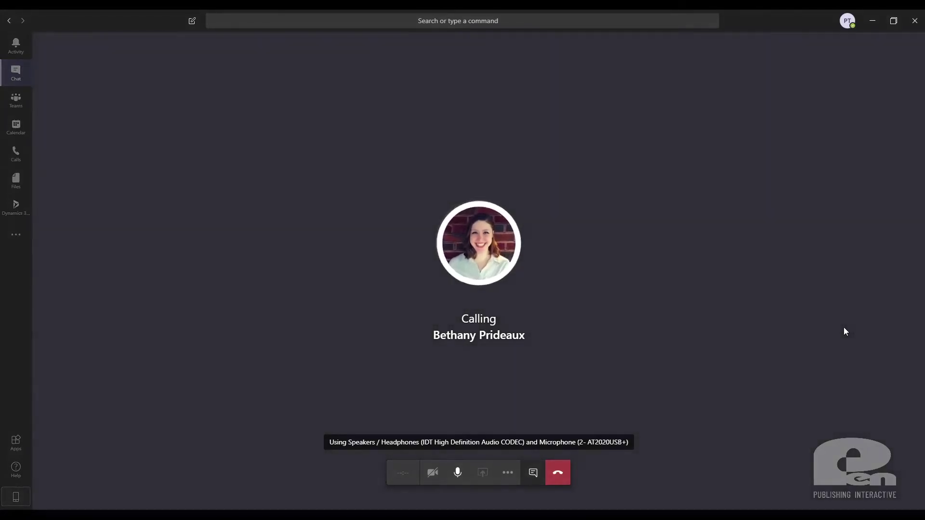
pyautogui.press('XF86AudioLowerVolume')
pyautogui.press('XF86AudioRaiseVolume')
pyautogui.press('XF86AudioRaiseVolume')
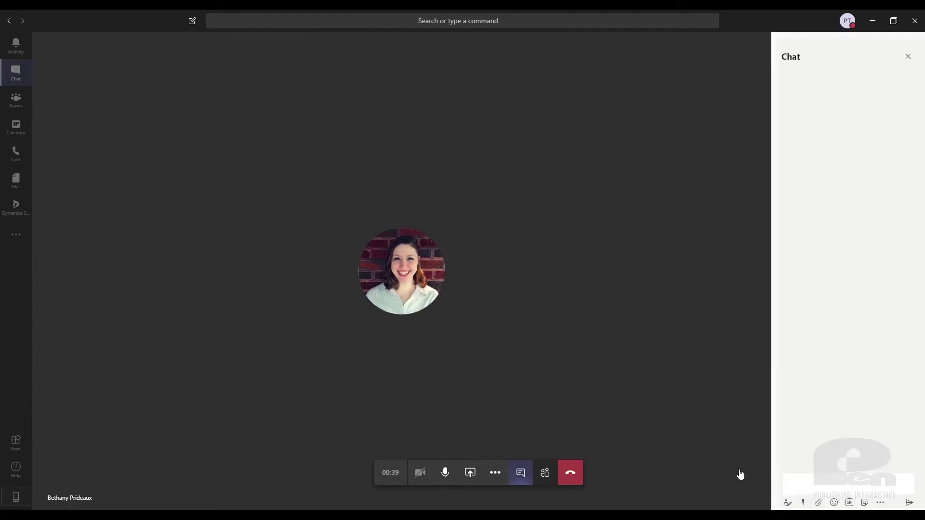
pyautogui.click(521, 475)
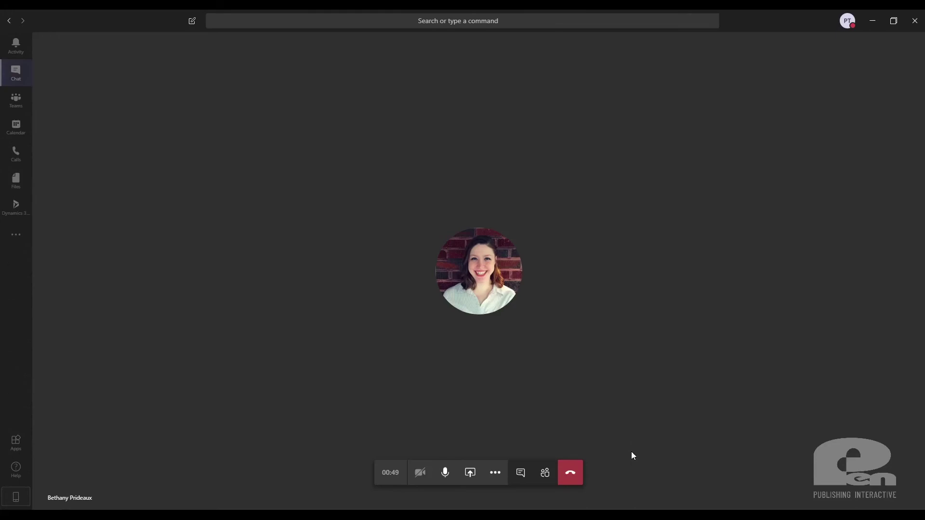
pyautogui.click(571, 473)
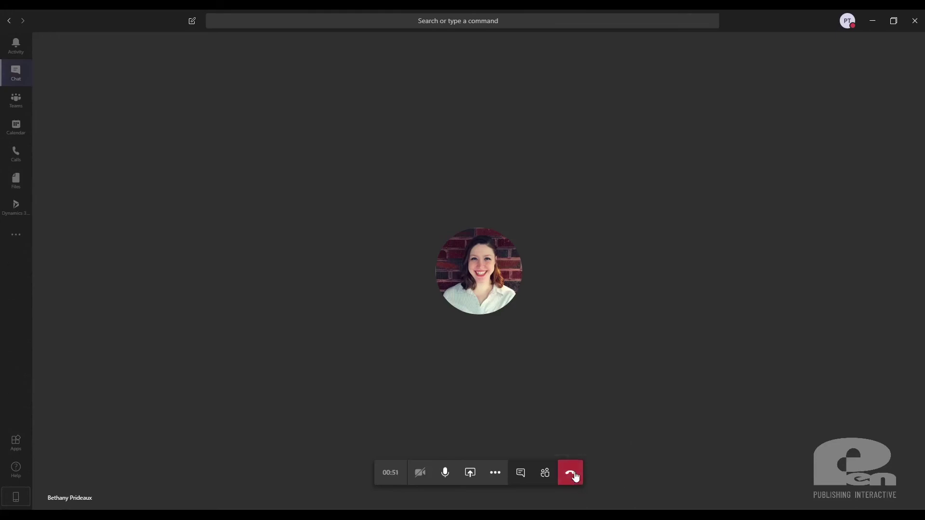